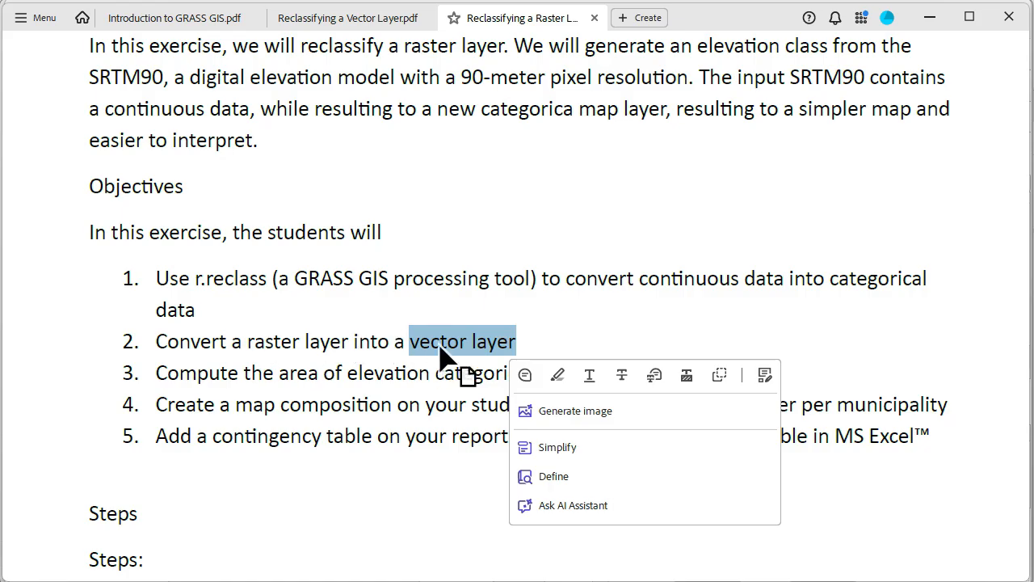
Read the exercise objectives and the first instruction, on loading the SRTM90 raster and mun_isabela layer, in the raster reclassification PDF.
left_click(533, 346)
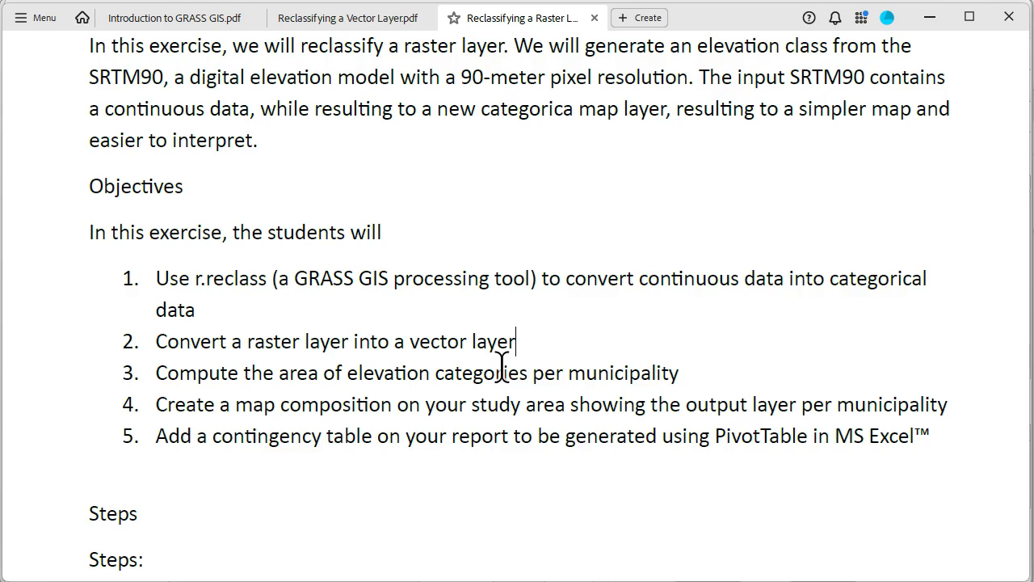
double_click(313, 374)
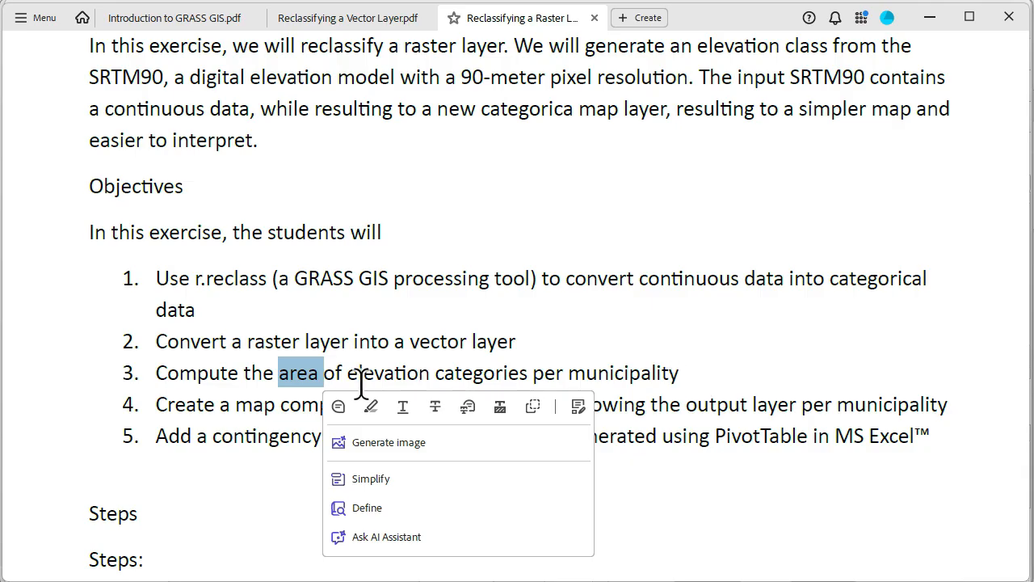
left_click(681, 374)
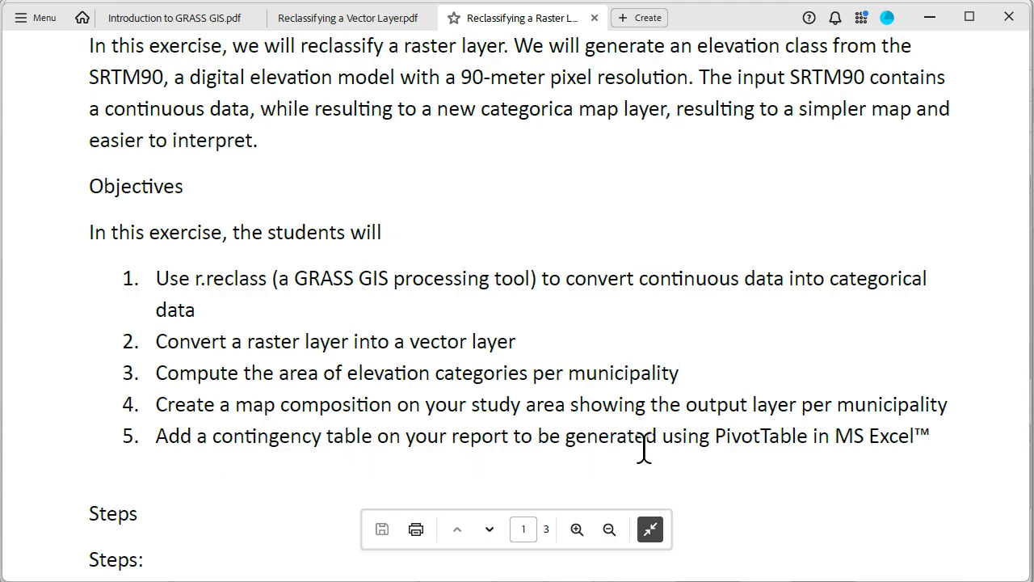
left_click(747, 444)
scroll(741, 432, "down", 1)
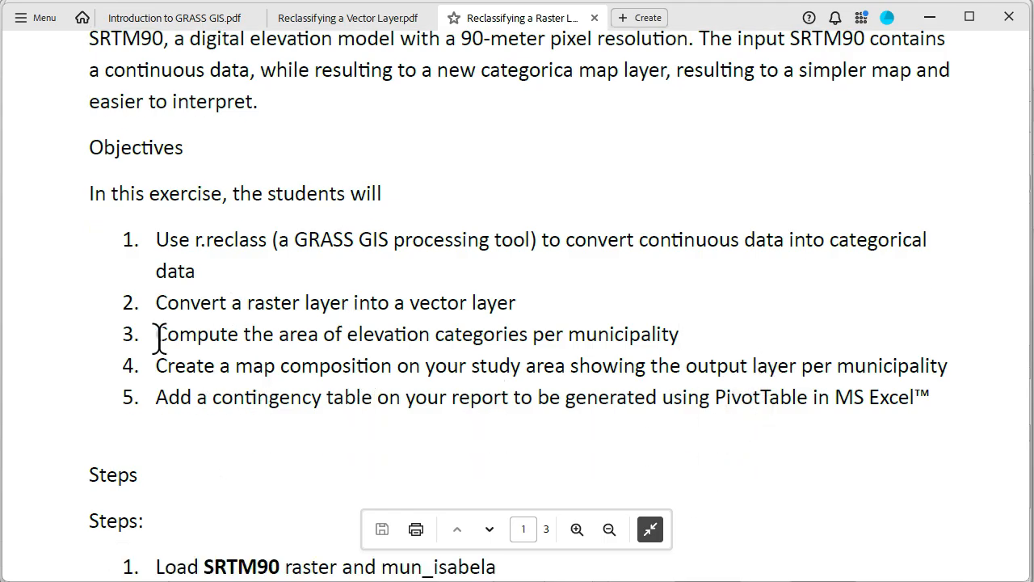
left_click_drag(156, 365, 274, 365)
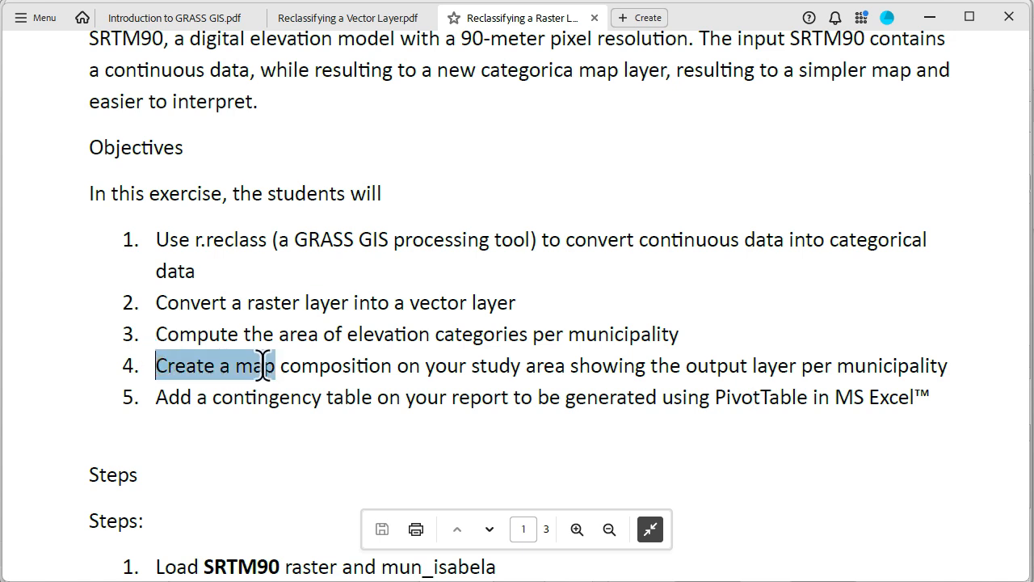
double_click(318, 367)
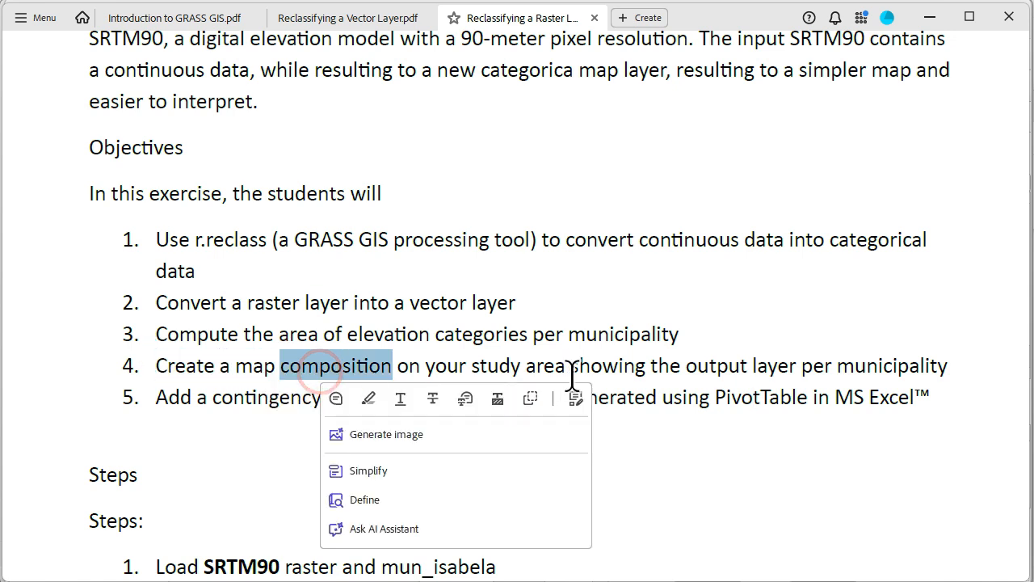
scroll(742, 440, "down", 2)
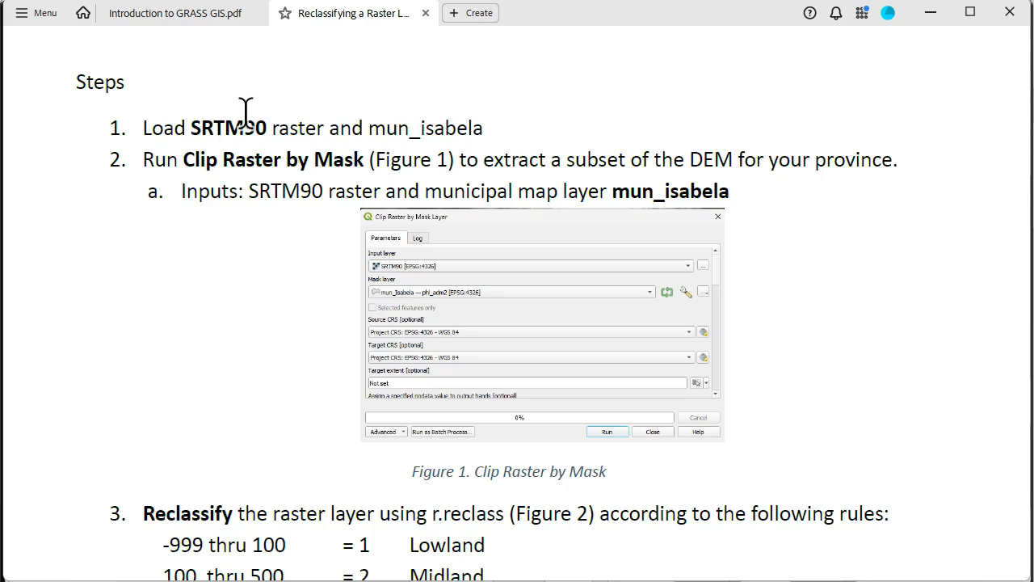
left_click_drag(195, 128, 267, 128)
left_click_drag(513, 130, 481, 130)
left_click(411, 122)
left_click(505, 131)
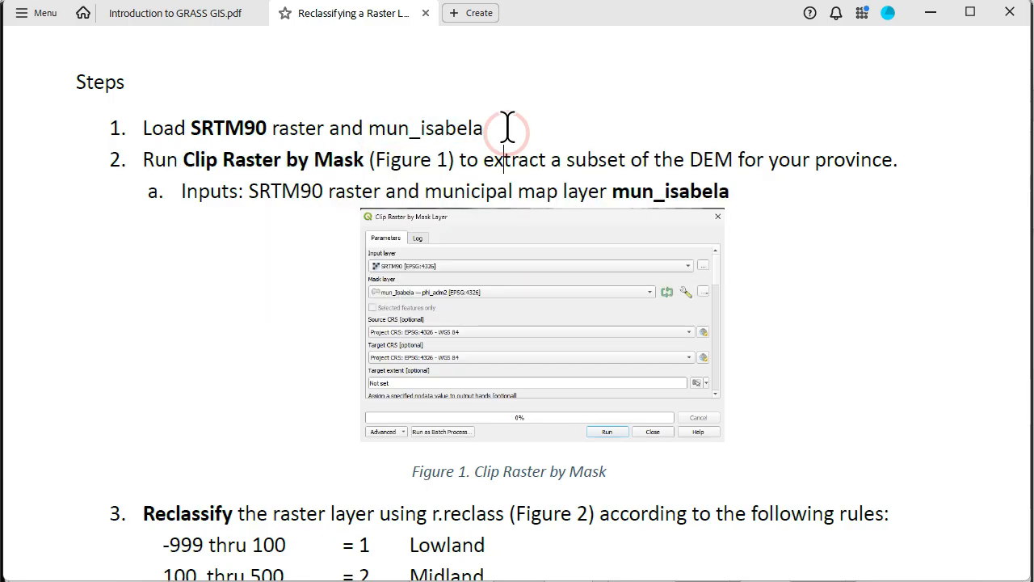
Switch to File Explorer and load SRTM90.gpkg from the lab5 folder into the QGIS map.
key("alt+Tab")
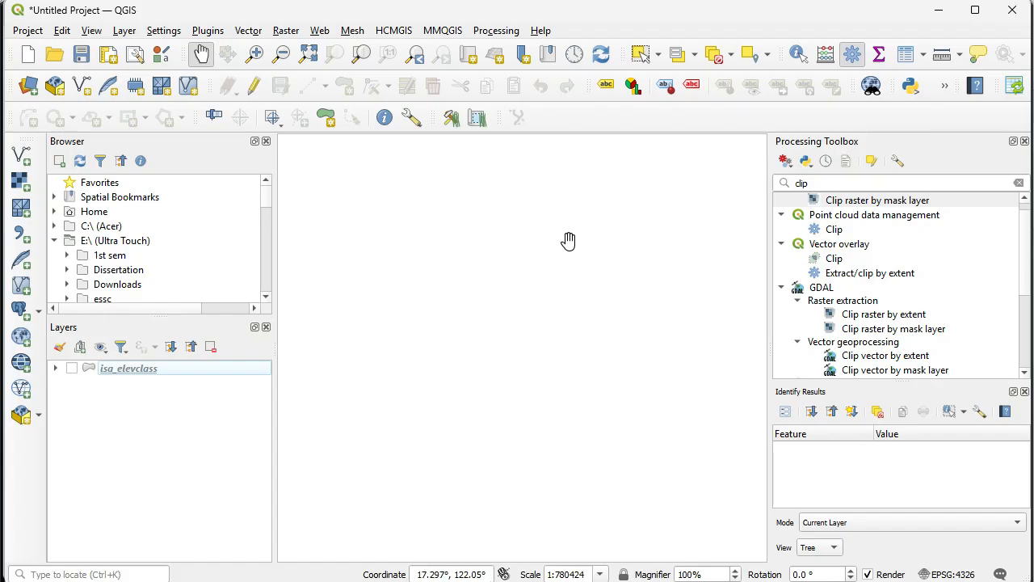
key("alt+Tab")
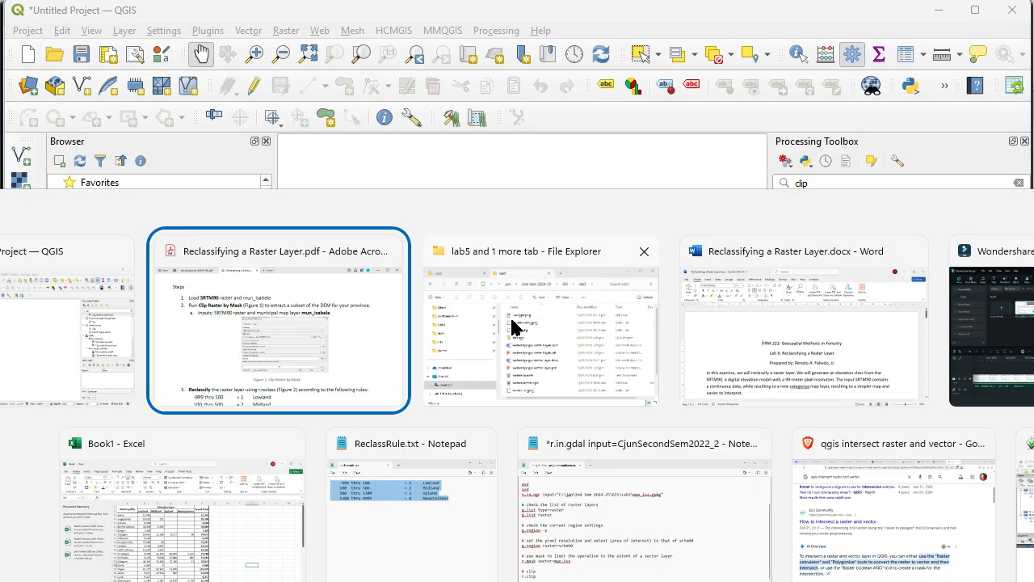
left_click(535, 363)
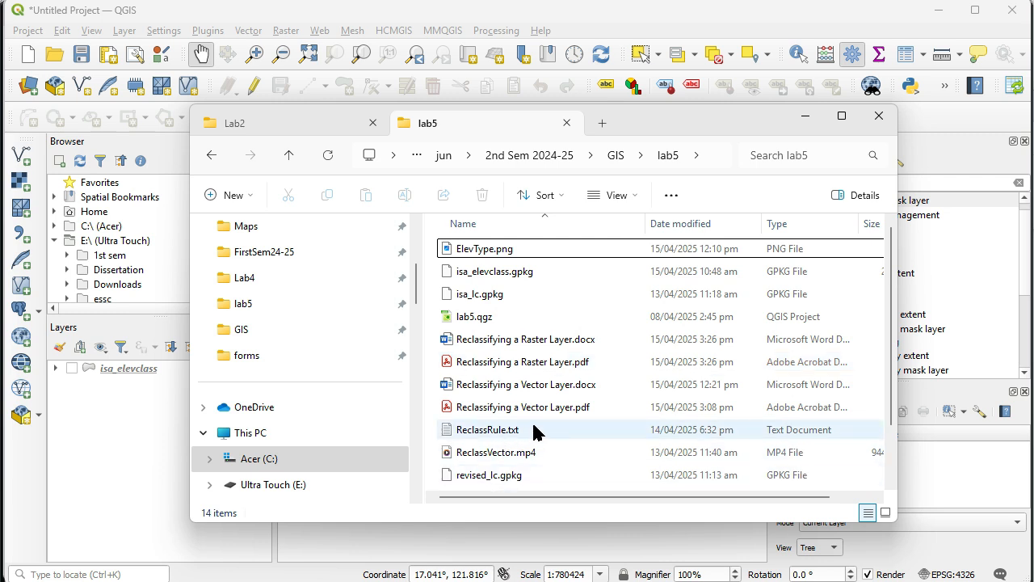
scroll(517, 428, "down", 2)
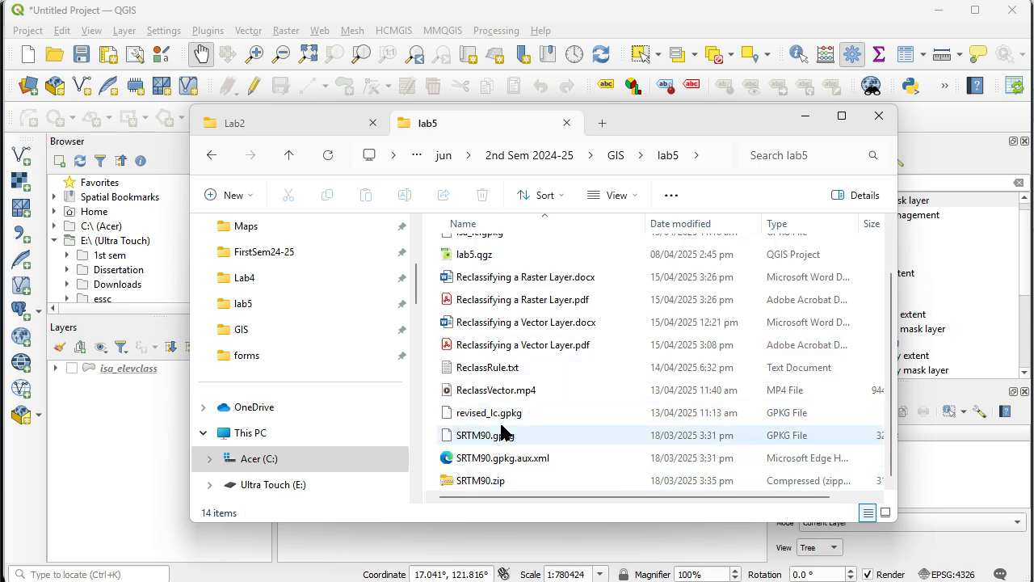
left_click_drag(495, 490, 531, 357)
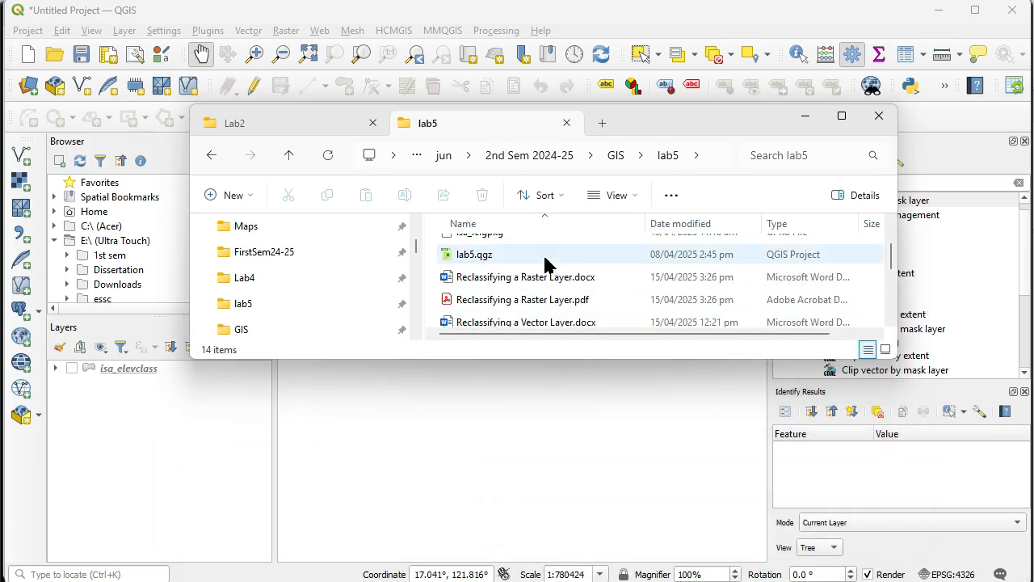
scroll(547, 275, "down", 2)
left_click_drag(508, 320, 451, 434)
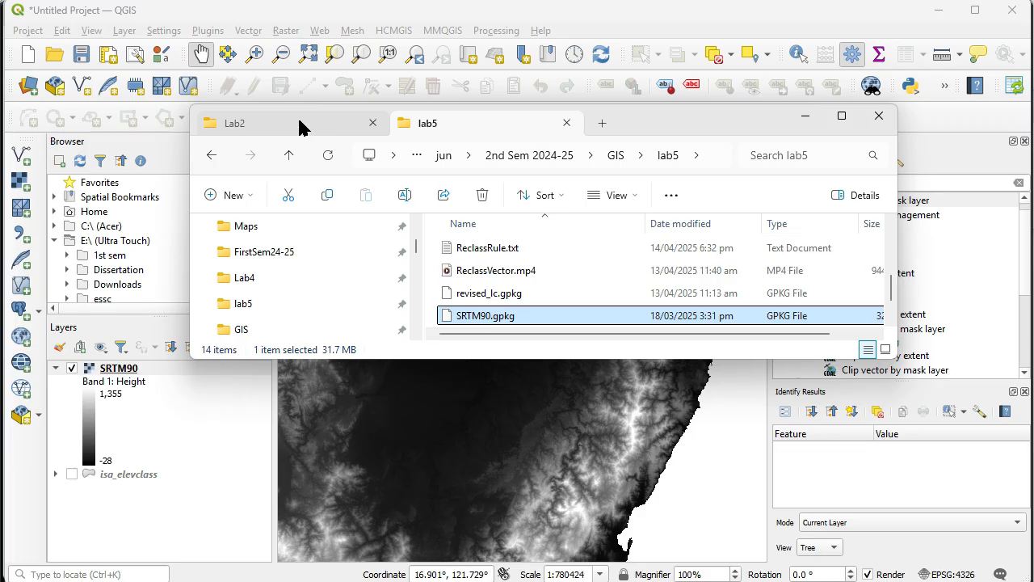
Load mun_Isabela.gpkg from the Lab2 folder into the QGIS map and return to the QGIS window.
left_click(299, 119)
scroll(549, 277, "down", 4)
scroll(553, 274, "down", 3)
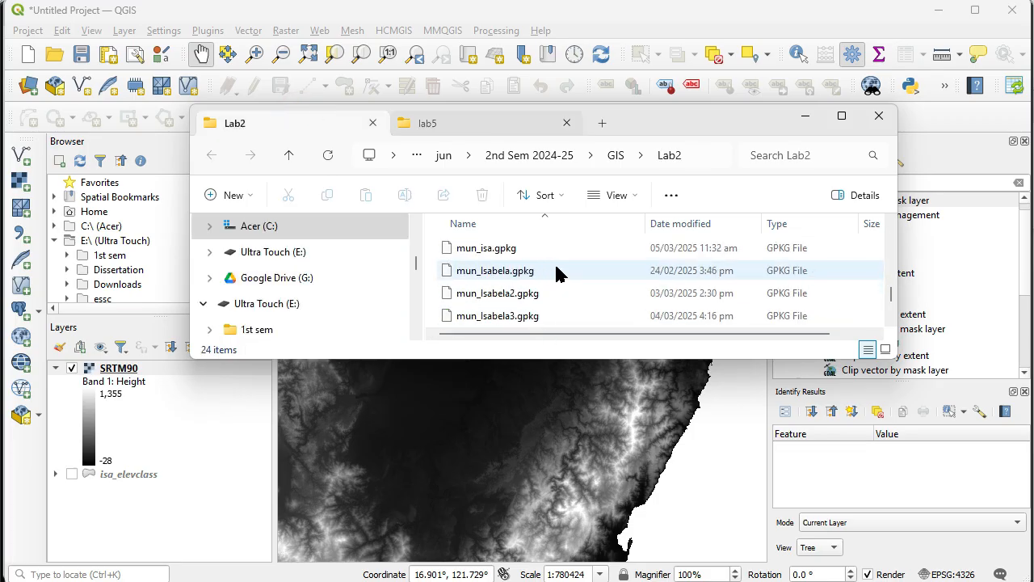
left_click_drag(506, 280, 515, 468)
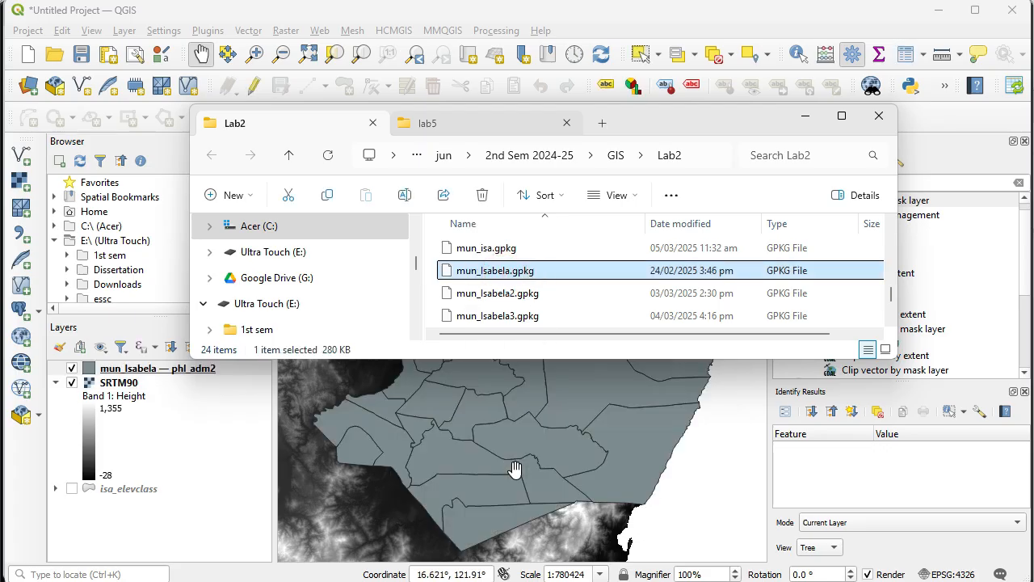
left_click(172, 556)
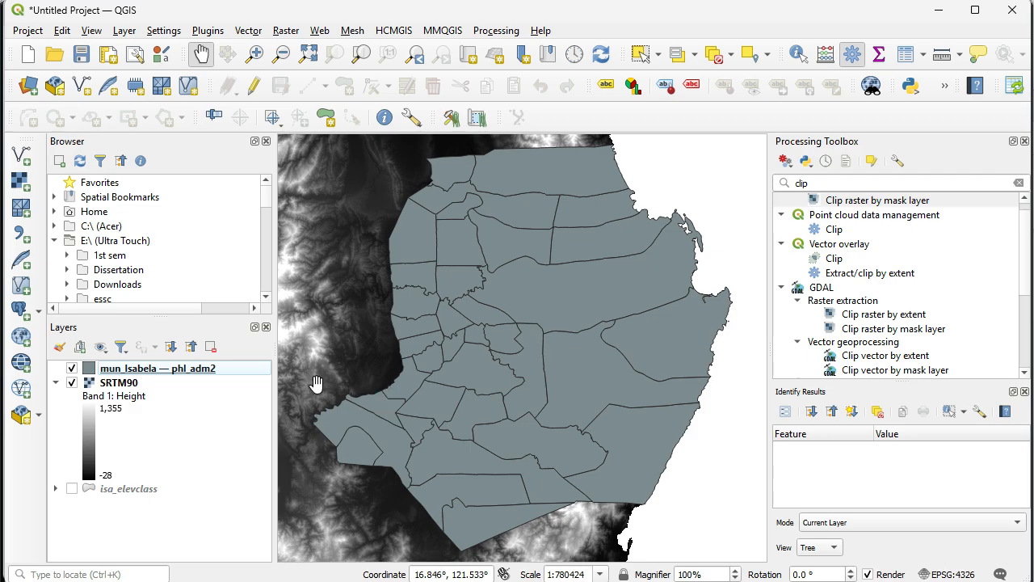
Examine the full extent of the SRTM90 raster, and fit the map back to the mun_Isabela layer.
scroll(405, 330, "down", 2)
left_click_drag(388, 353, 535, 355)
scroll(525, 347, "down", 2)
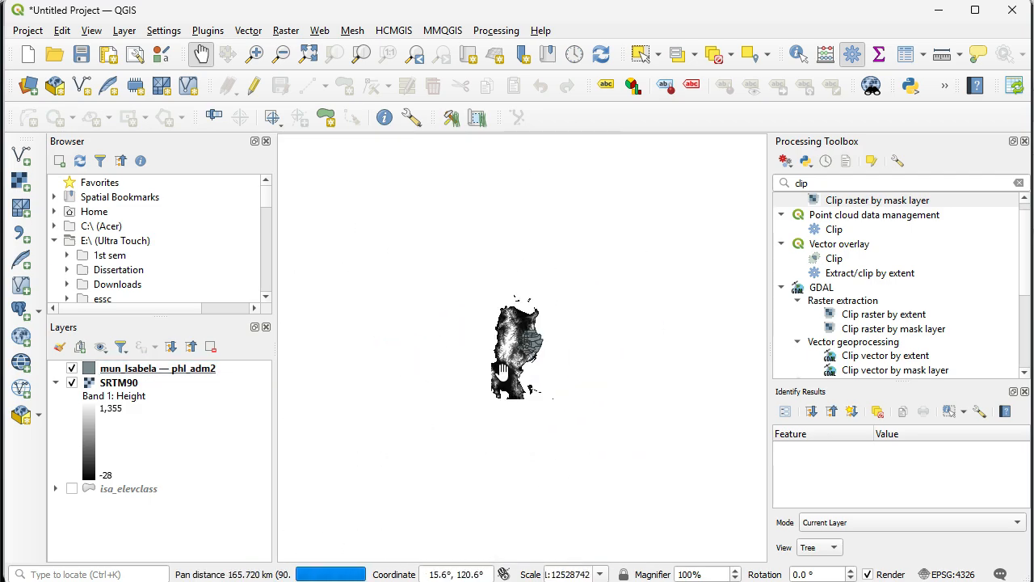
right_click(133, 370)
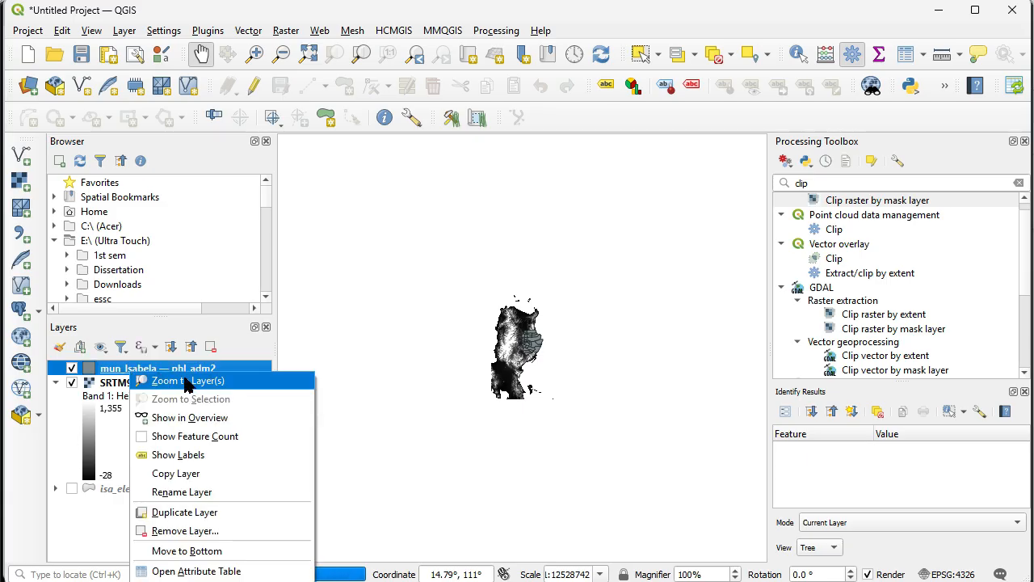
left_click(186, 380)
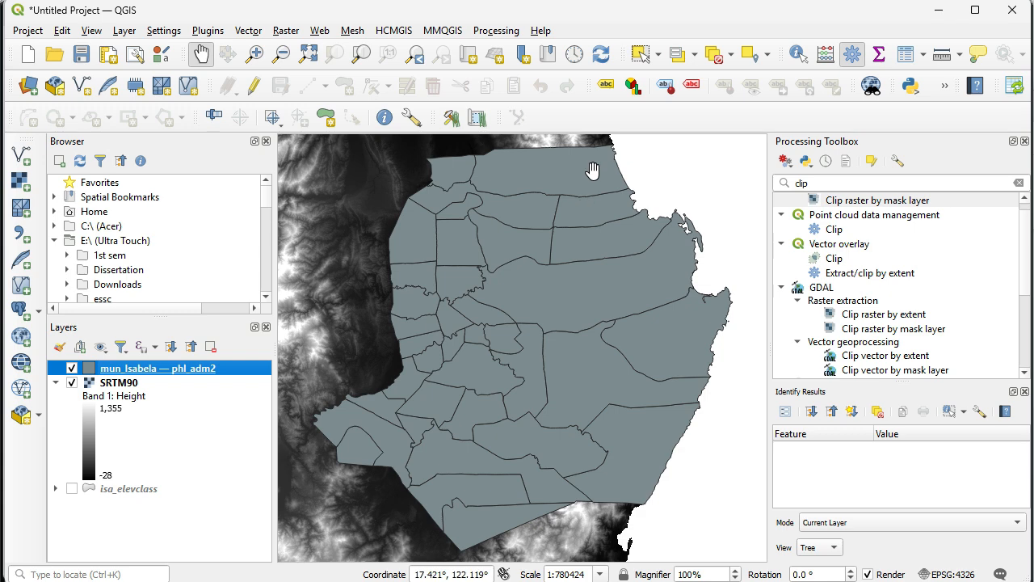
Switch to the exercise PDF in Adobe Acrobat and read the instruction on running Clip Raster by Mask.
key("alt+Tab")
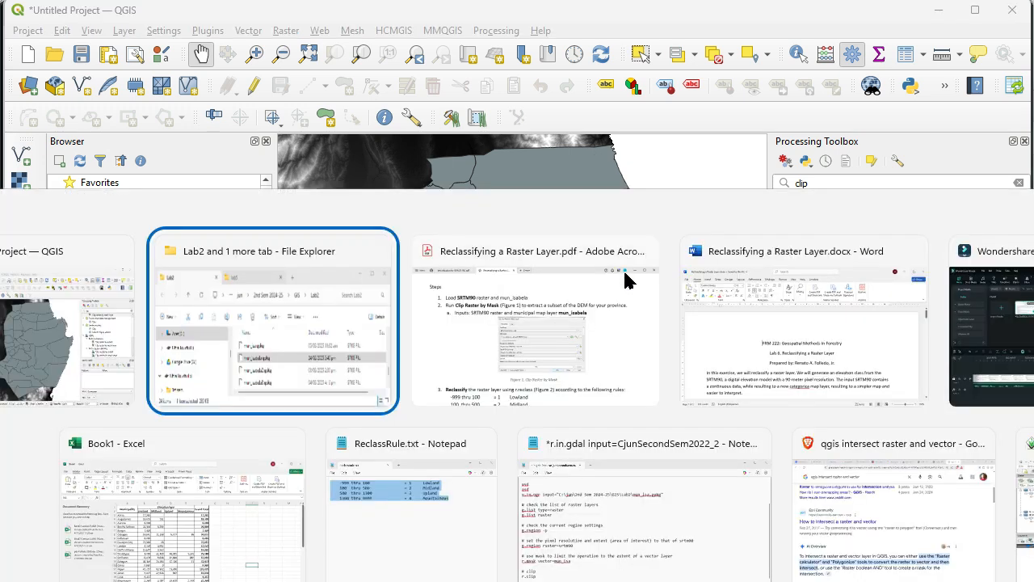
left_click(623, 268)
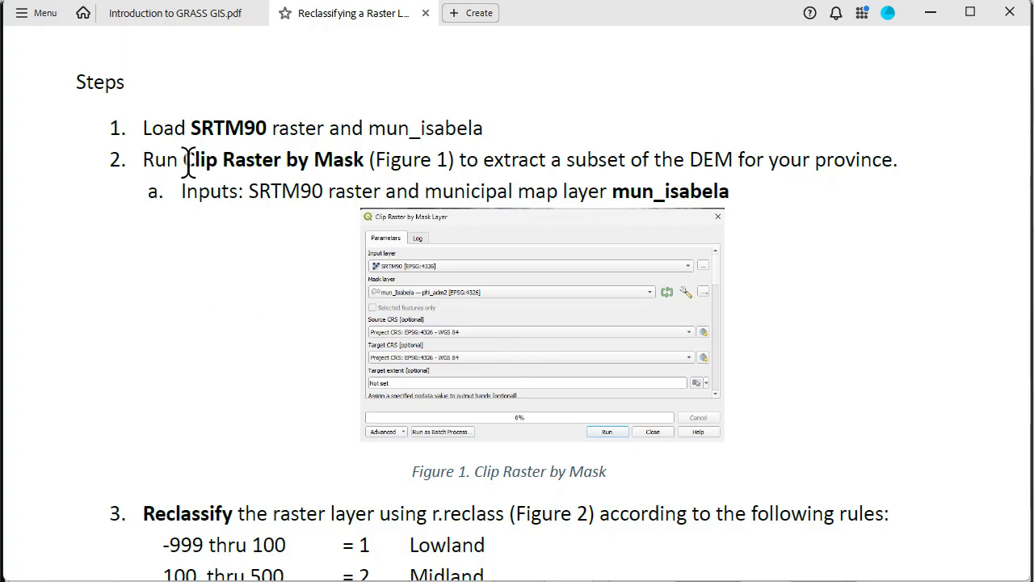
left_click_drag(184, 160, 315, 171)
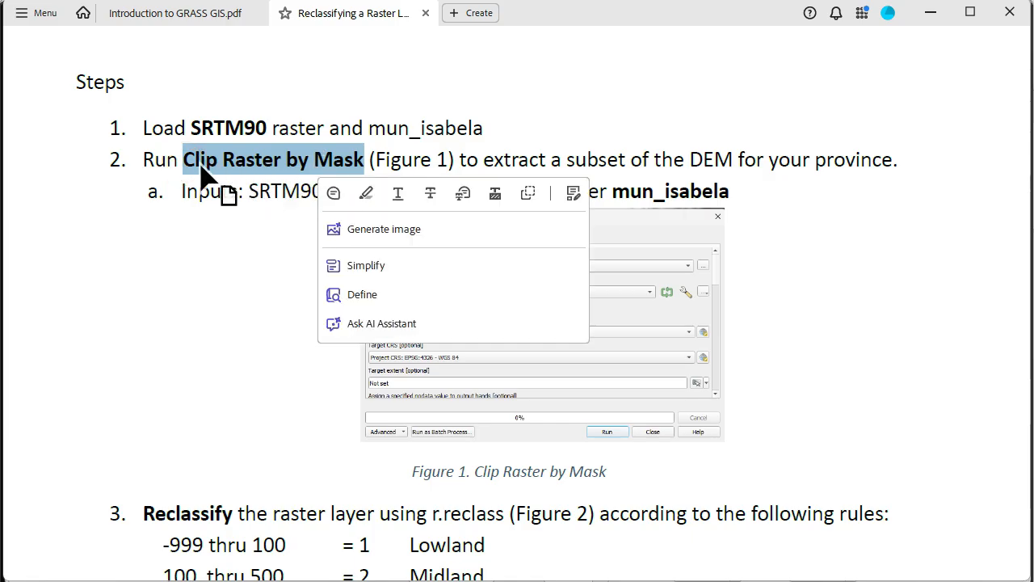
left_click(689, 159)
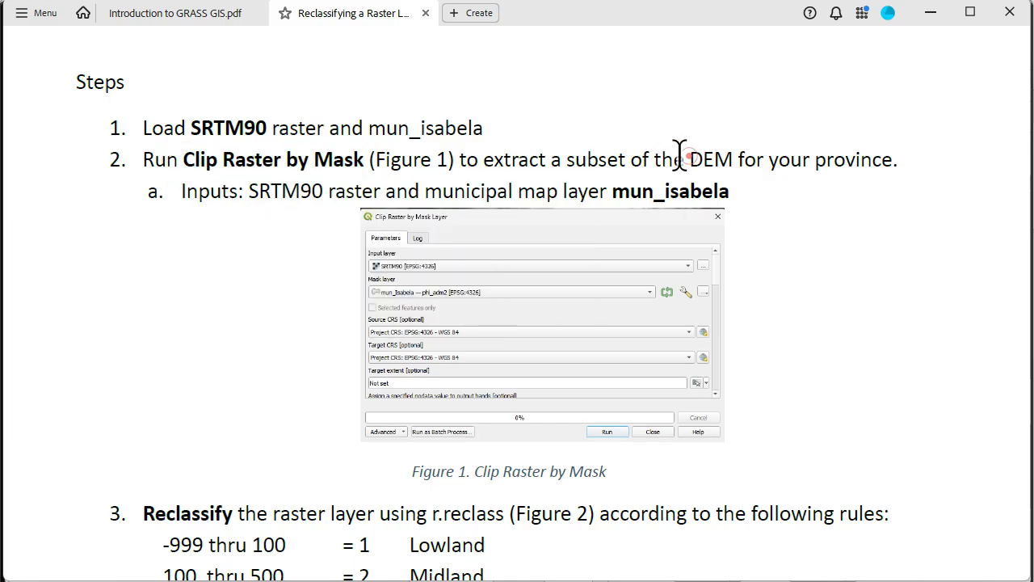
Switch to QGIS and start Clip Raster by Mask Layer with SRTM90 as the input layer and mun_Isabela — phl_adm2 as the mask.
key("alt+Tab")
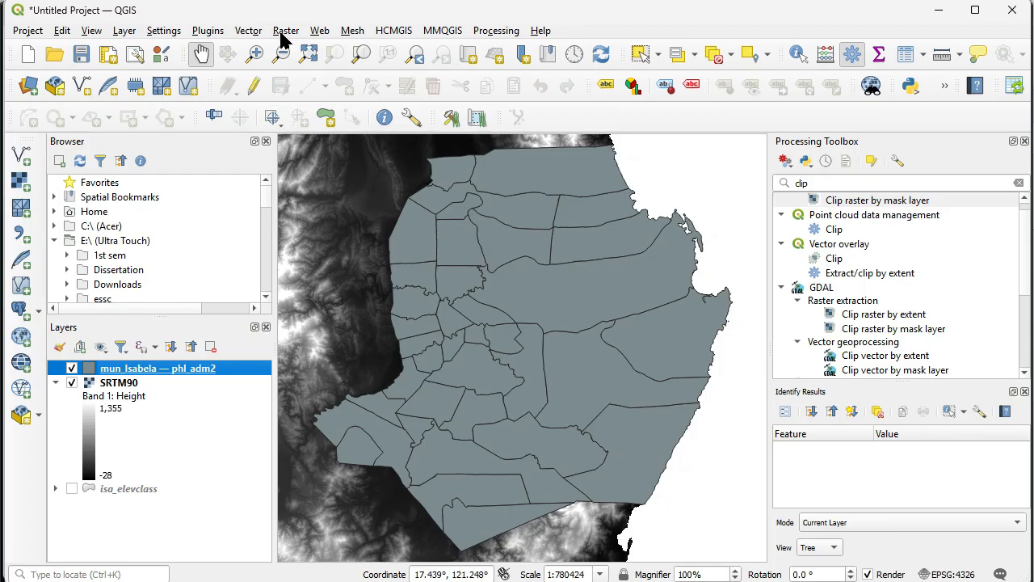
left_click(284, 32)
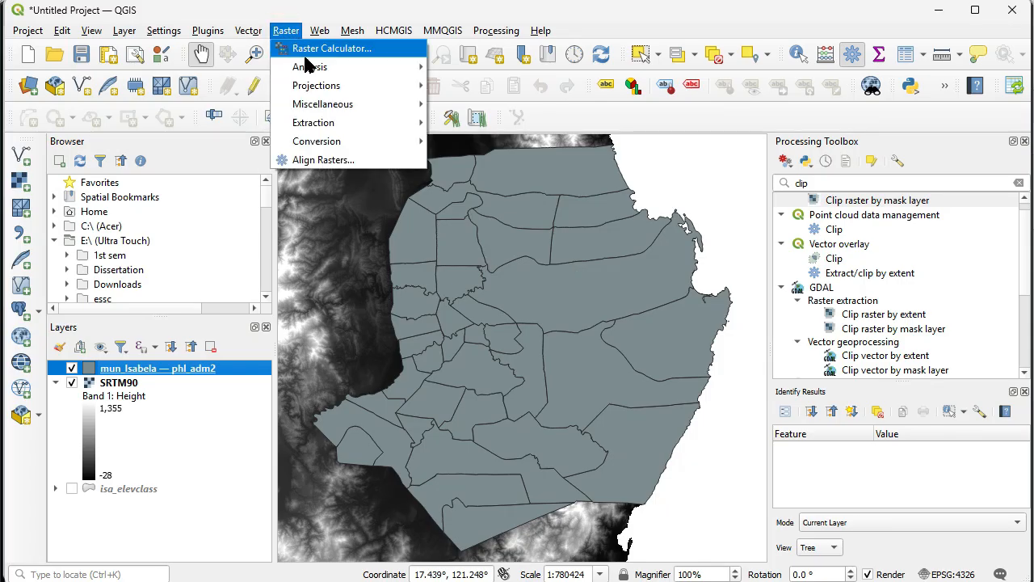
mouse_move(304, 71)
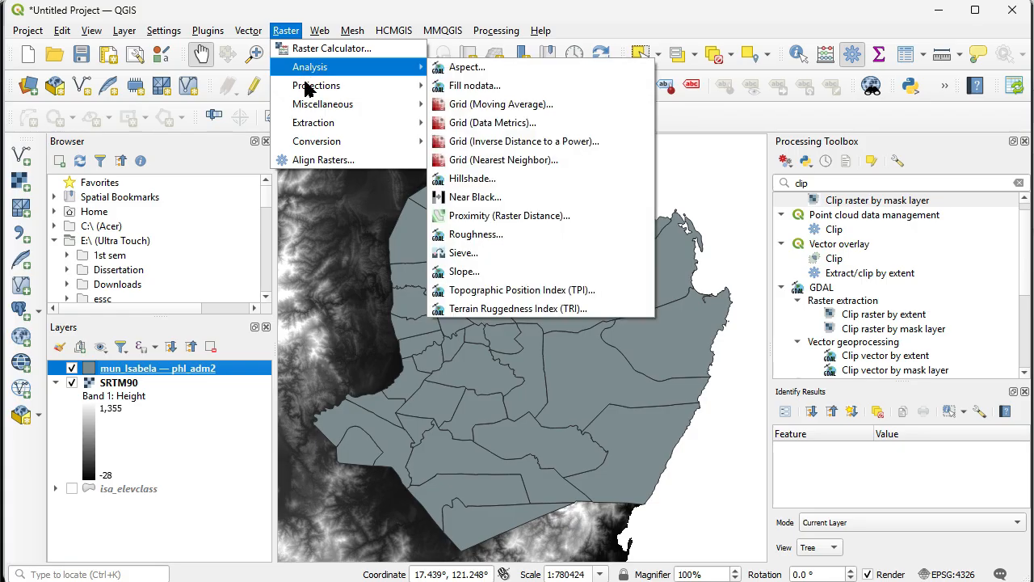
mouse_move(308, 92)
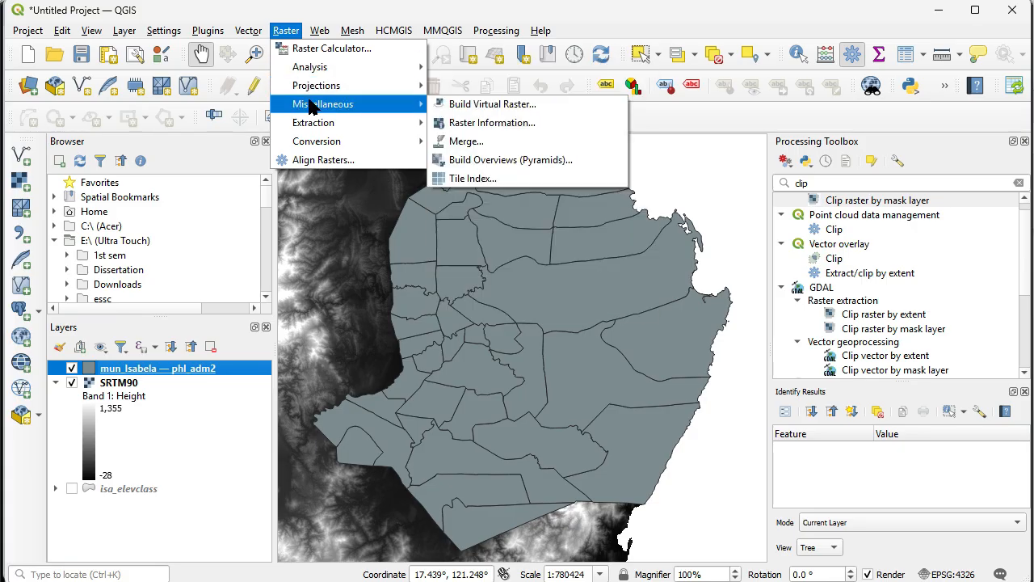
mouse_move(312, 128)
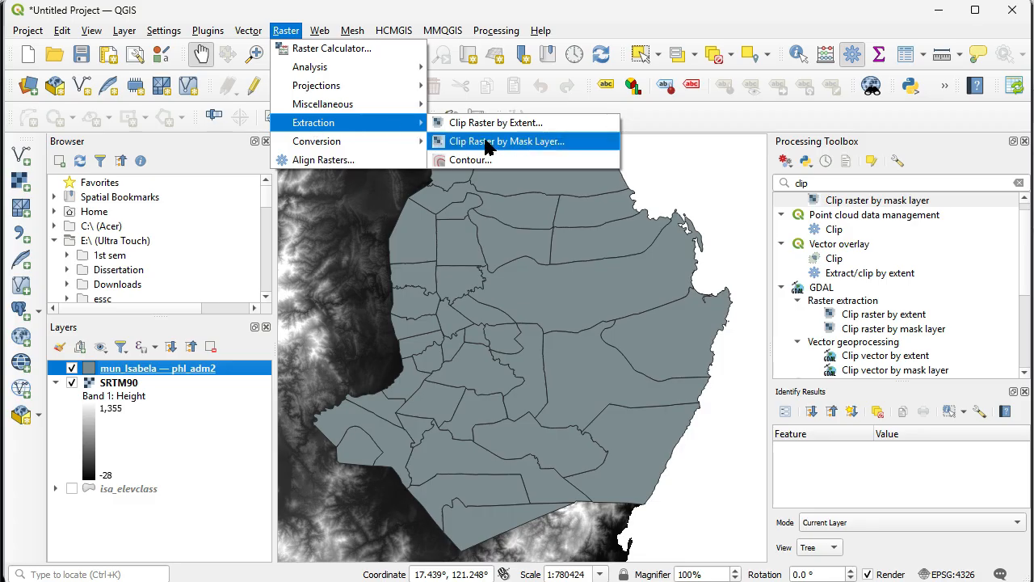
left_click(554, 145)
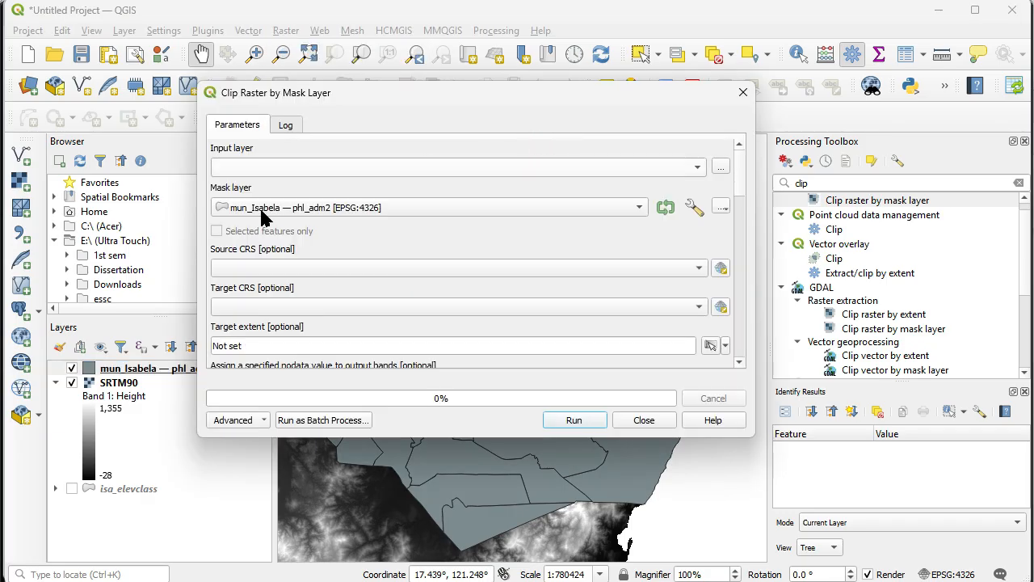
left_click(696, 168)
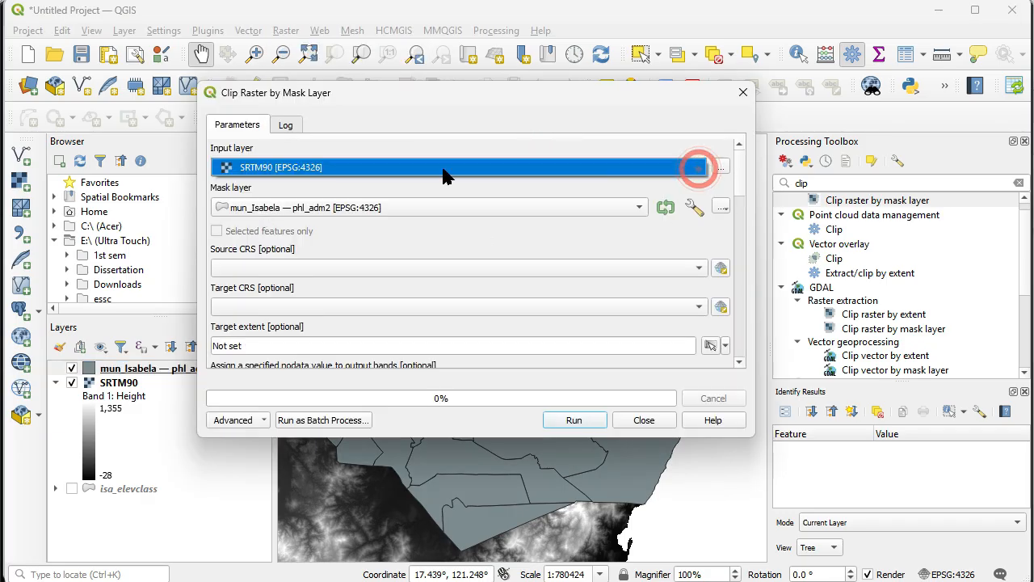
left_click(307, 167)
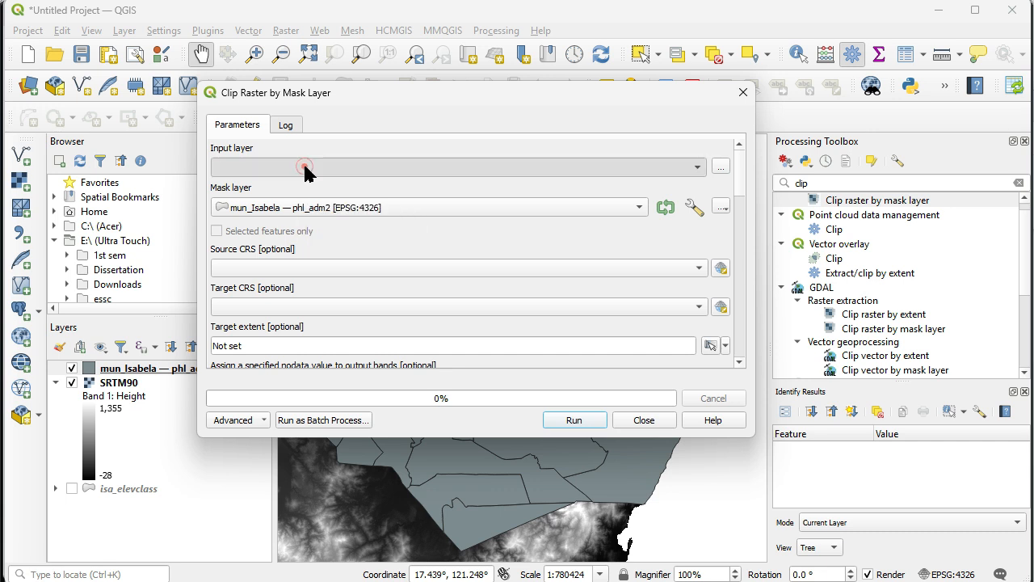
left_click(638, 208)
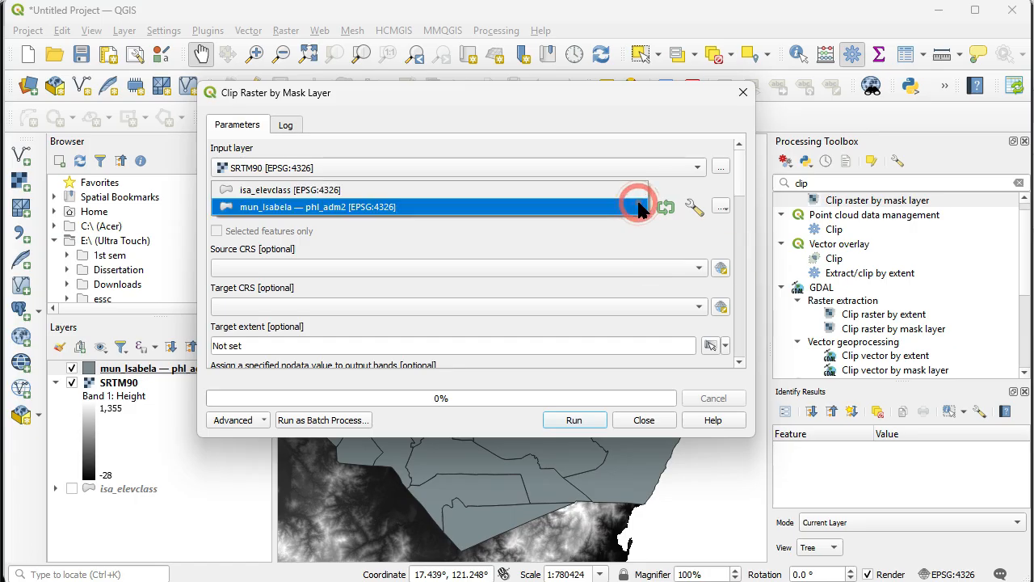
left_click(315, 207)
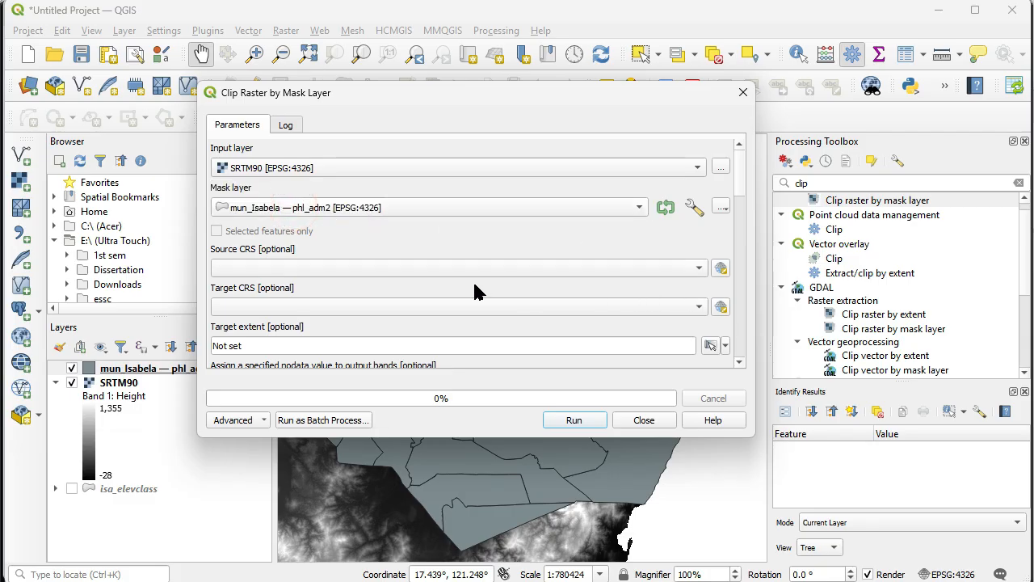
Set both the source and target CRS to Project CRS: EPSG:4326 - WGS 84, run the raster clip and close the dialog.
left_click(698, 267)
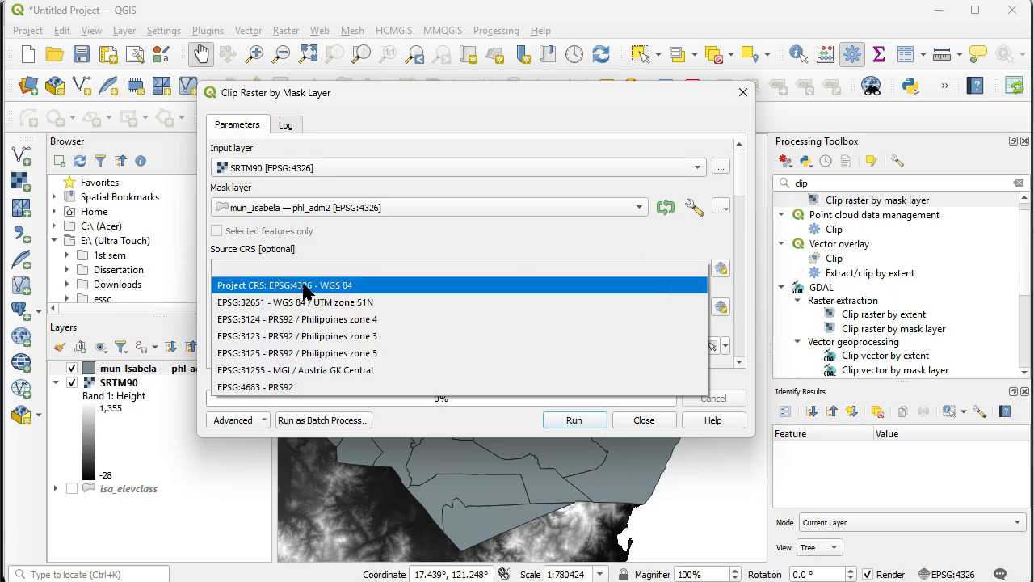
left_click(305, 286)
left_click(701, 307)
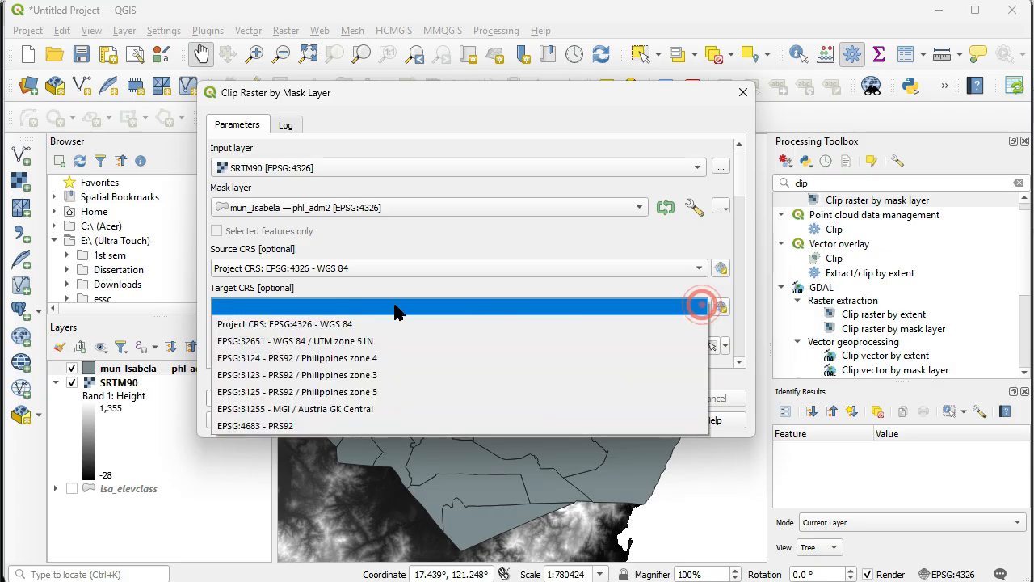
left_click(325, 324)
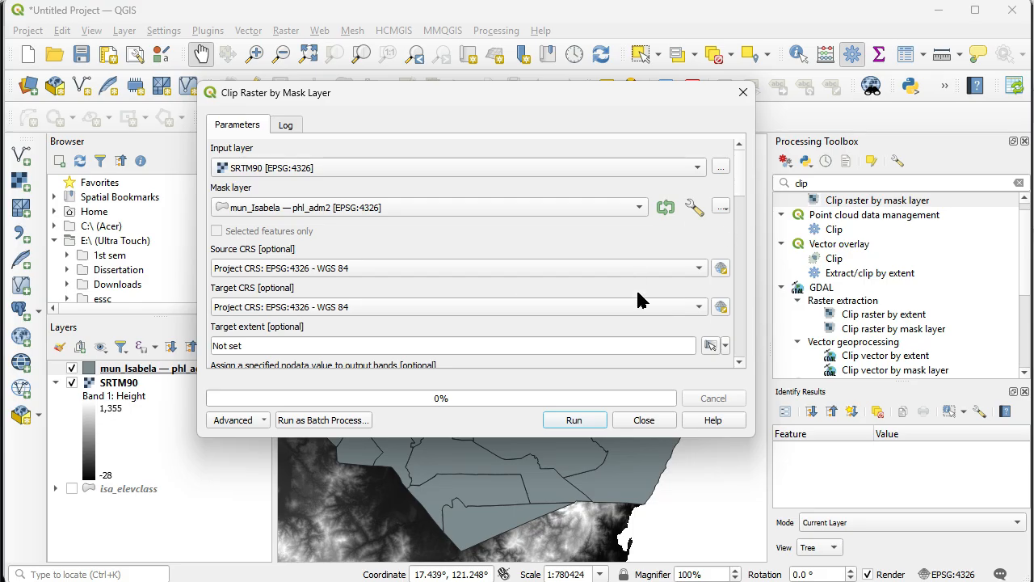
left_click(574, 421)
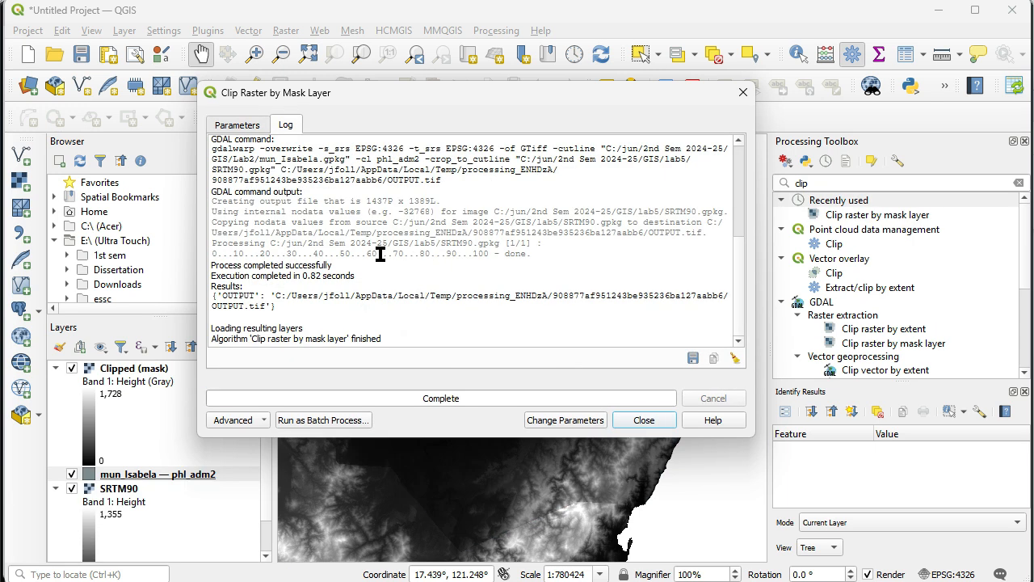
left_click(644, 420)
Hide the SRTM90 and mun_Isabela — phl_adm2 layers so only the clipped raster is displayed, and collapse the SRTM90 legend.
left_click(136, 373)
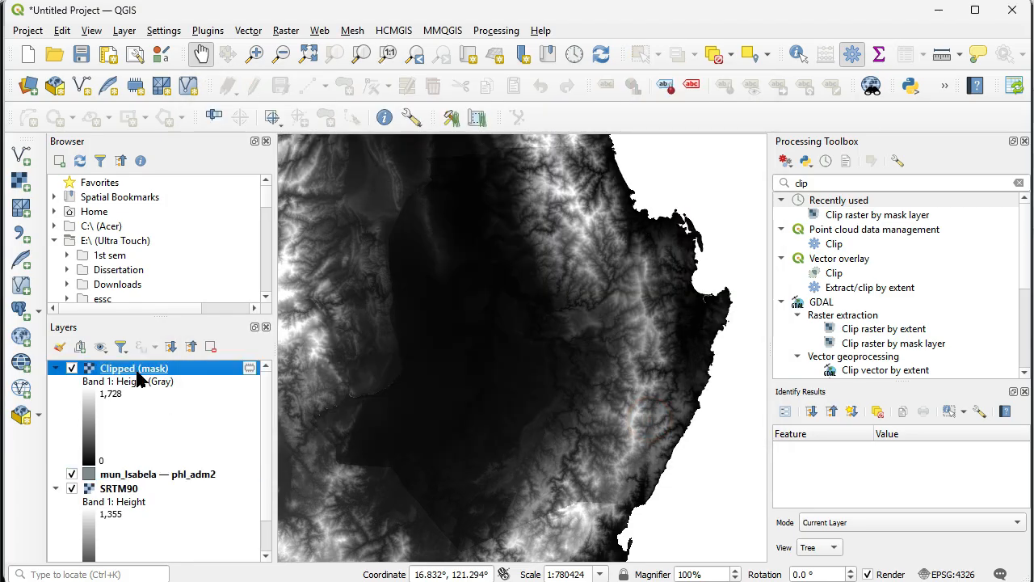
left_click(71, 488)
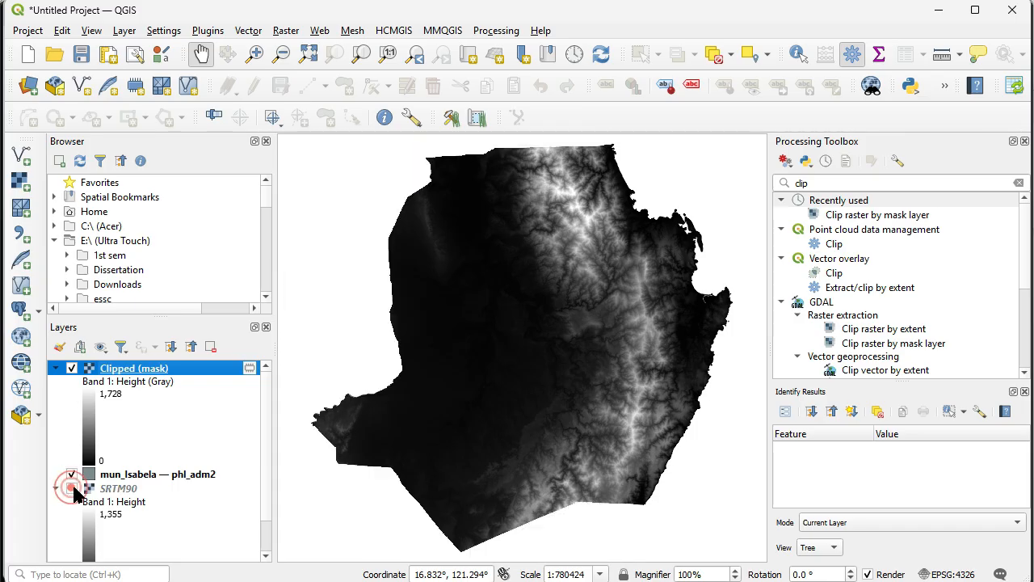
left_click(55, 488)
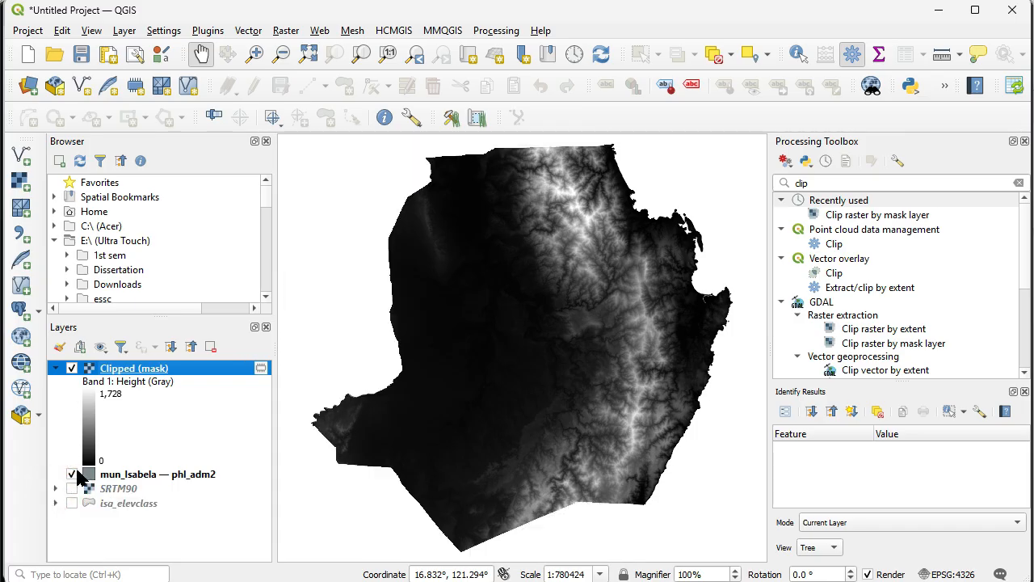
left_click(71, 475)
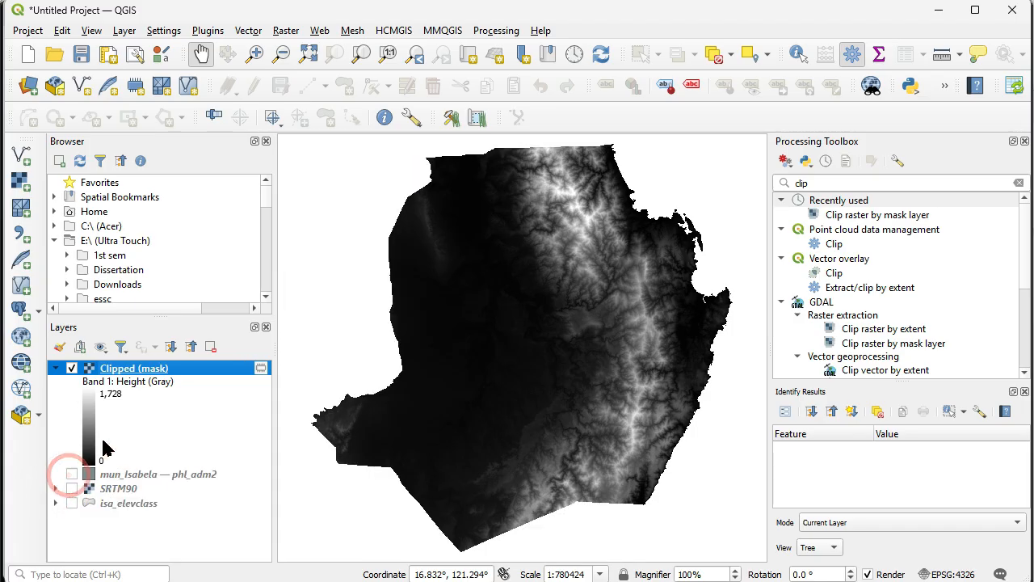
left_click(123, 370)
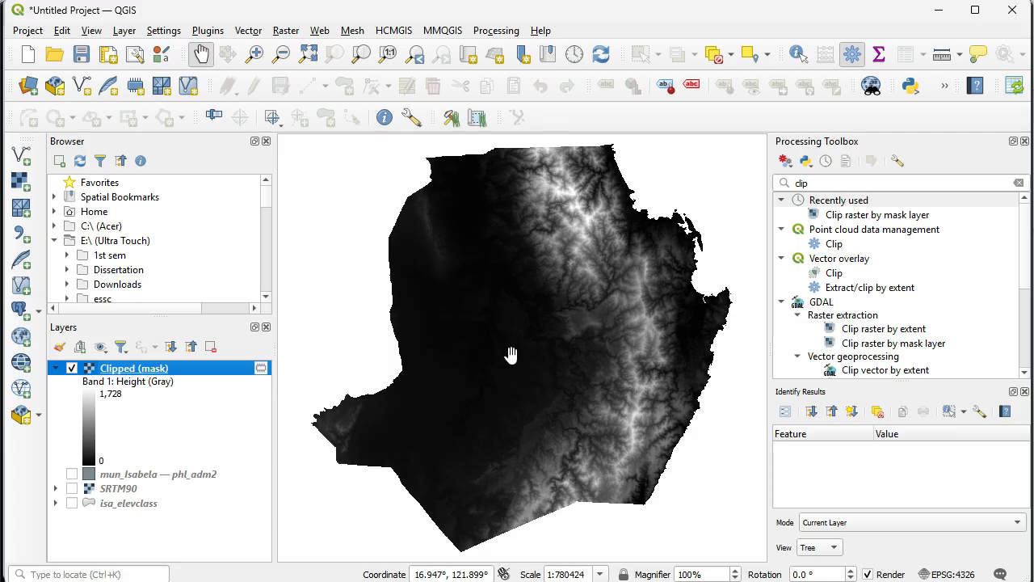
Switch to the exercise PDF in Adobe Acrobat and read the r.reclass rules for the elevation categories in step 3.
key("alt+Tab")
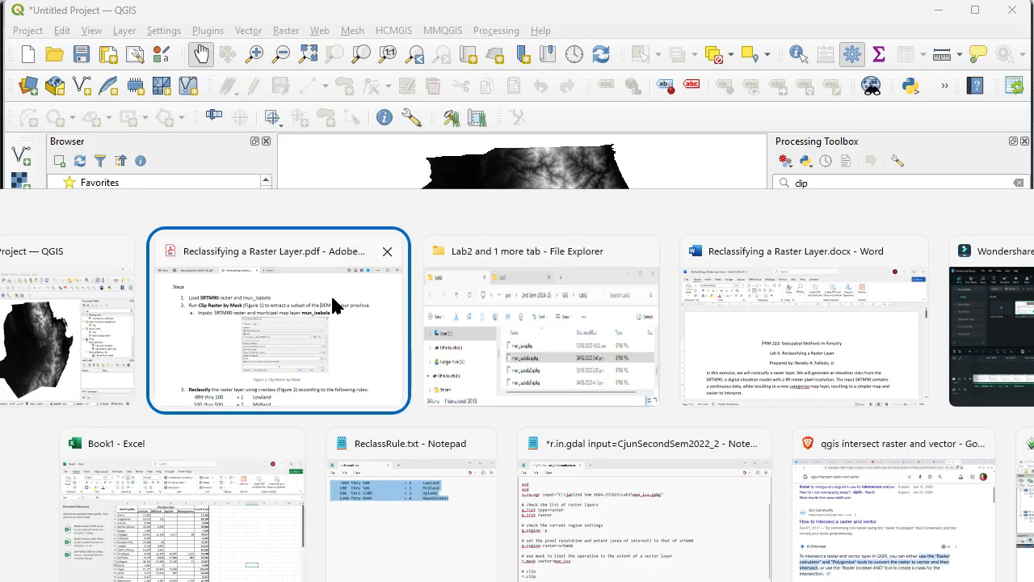
left_click(333, 305)
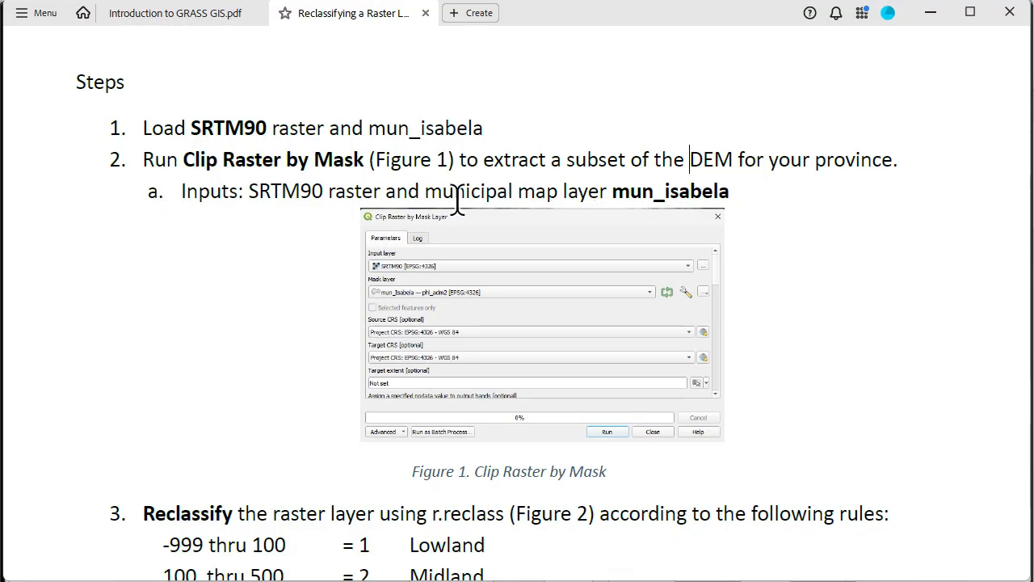
left_click_drag(184, 159, 364, 161)
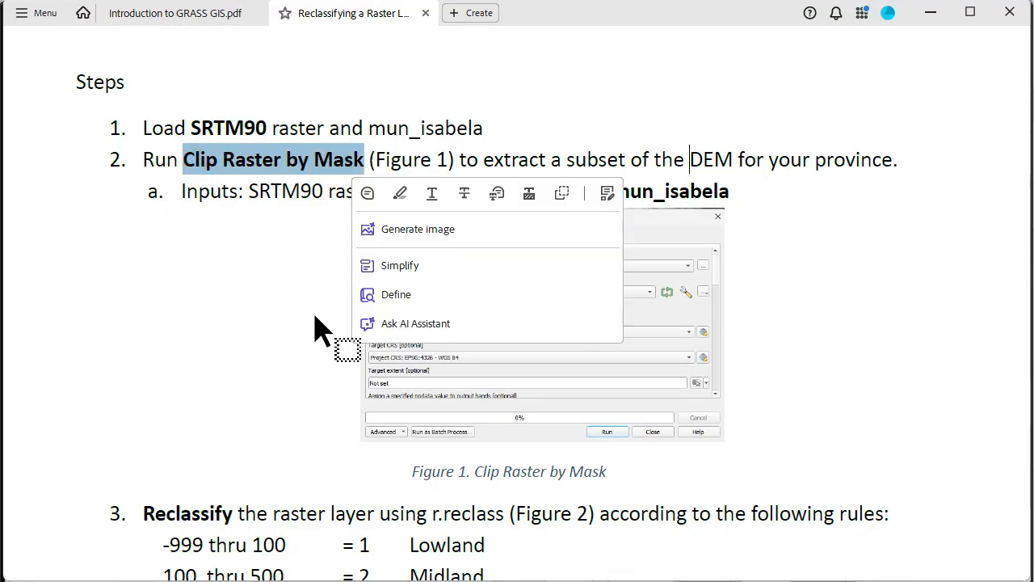
scroll(339, 388, "down", 3)
scroll(359, 408, "down", 4)
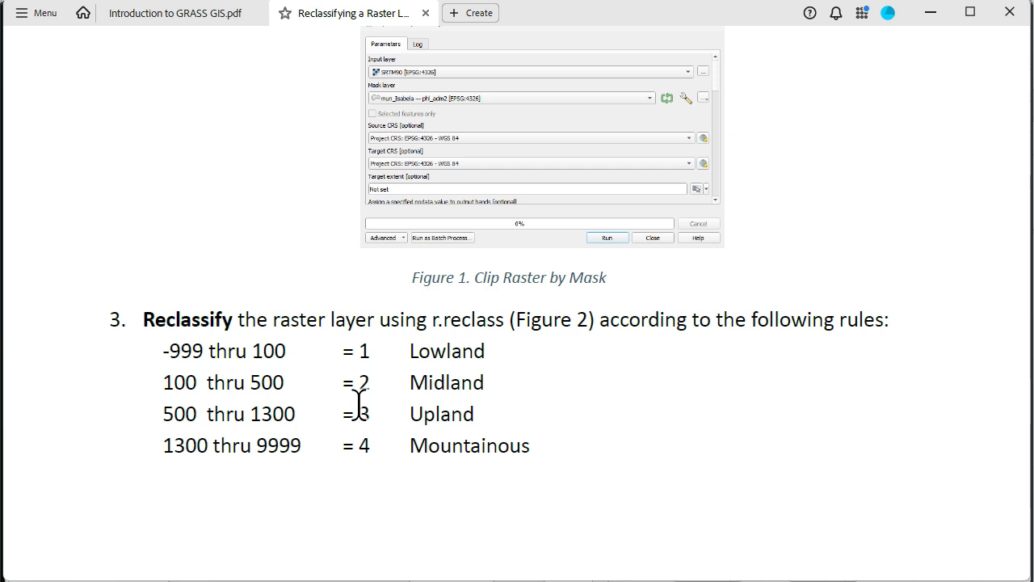
scroll(362, 419, "down", 3)
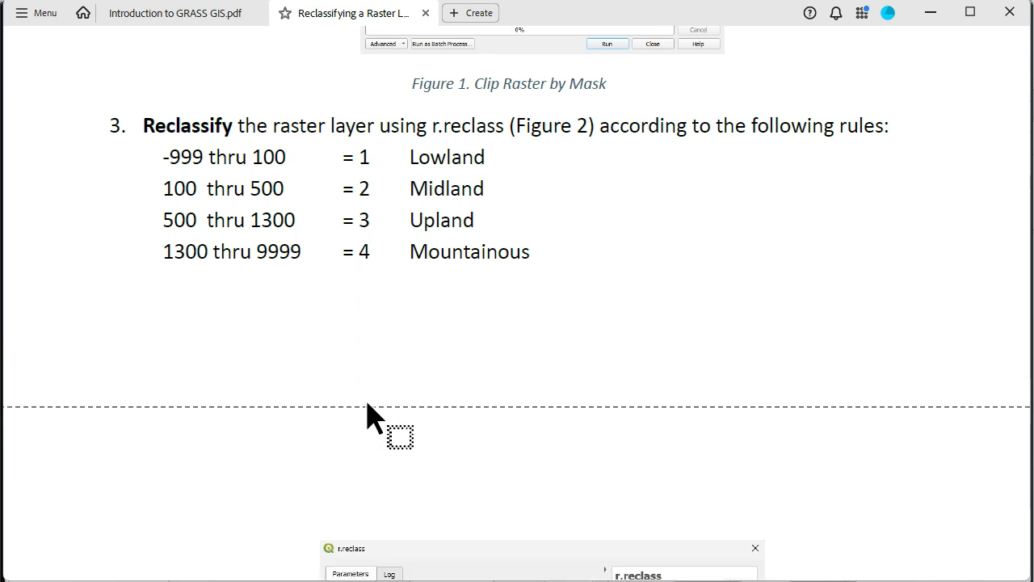